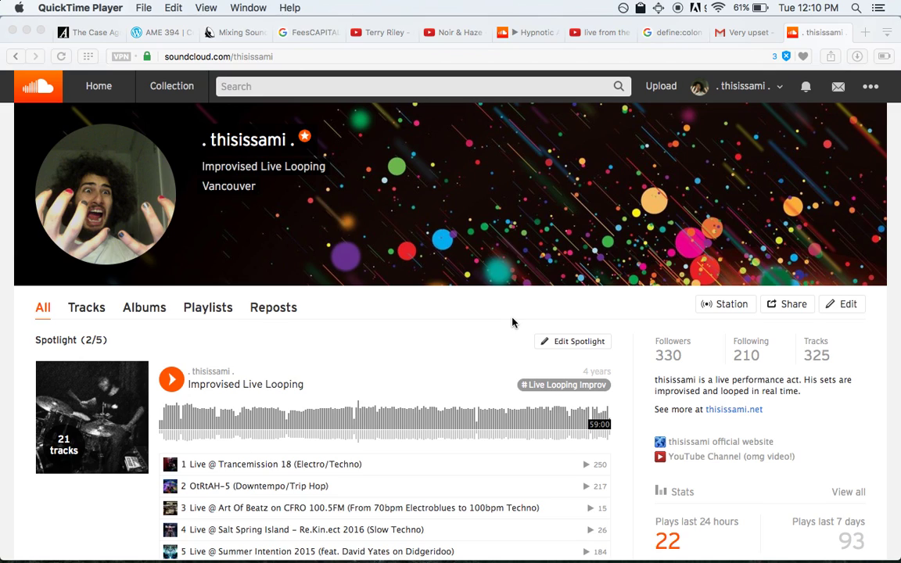
Upload the ViolinTech Improv 02 recording by dragging it from Finder onto the SoundCloud upload page.
{"action": "left_click", "coordinate": [661, 91]}
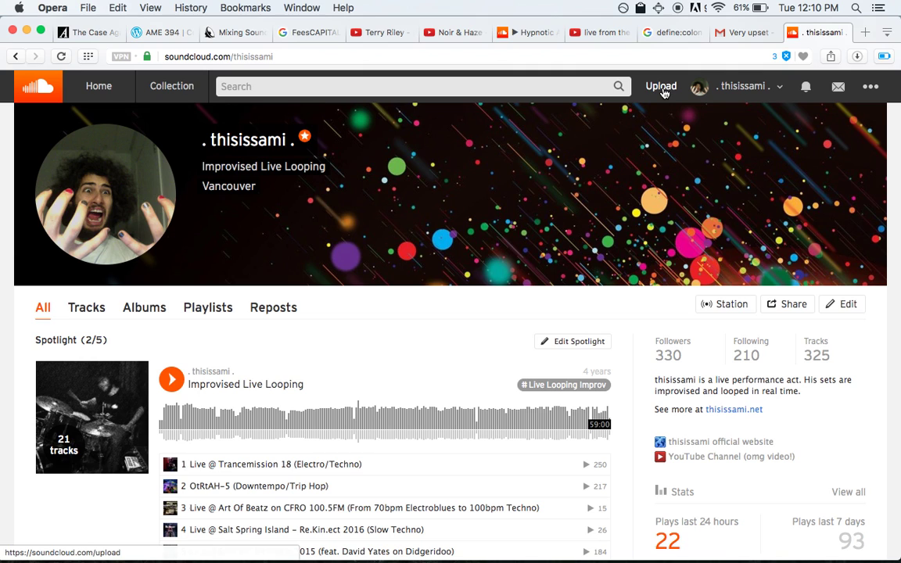
{"action": "left_click", "coordinate": [663, 91]}
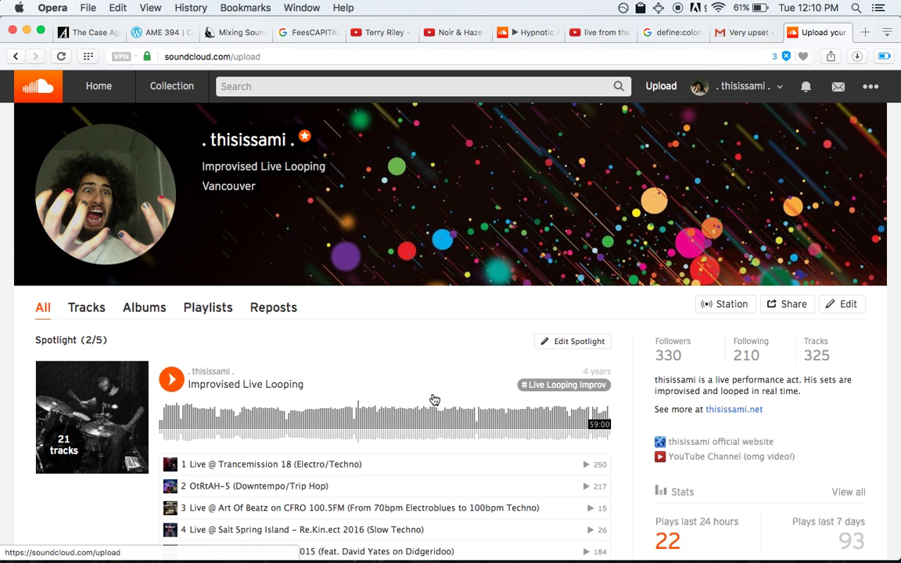
{"action": "mouse_move", "coordinate": [302, 540]}
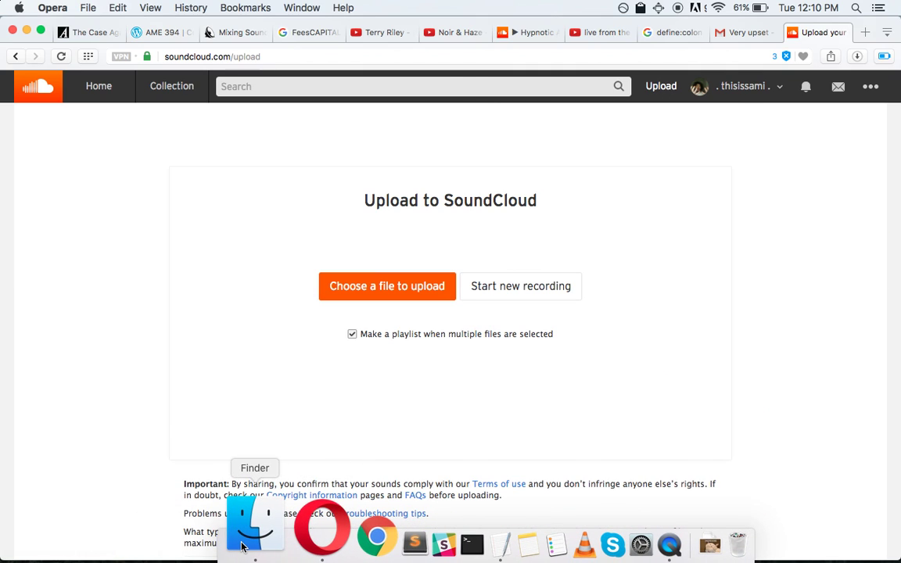
{"action": "left_click", "coordinate": [242, 540]}
{"action": "left_click_drag", "start_coordinate": [602, 135], "coordinate": [100, 358]}
{"action": "left_click", "coordinate": [100, 358]}
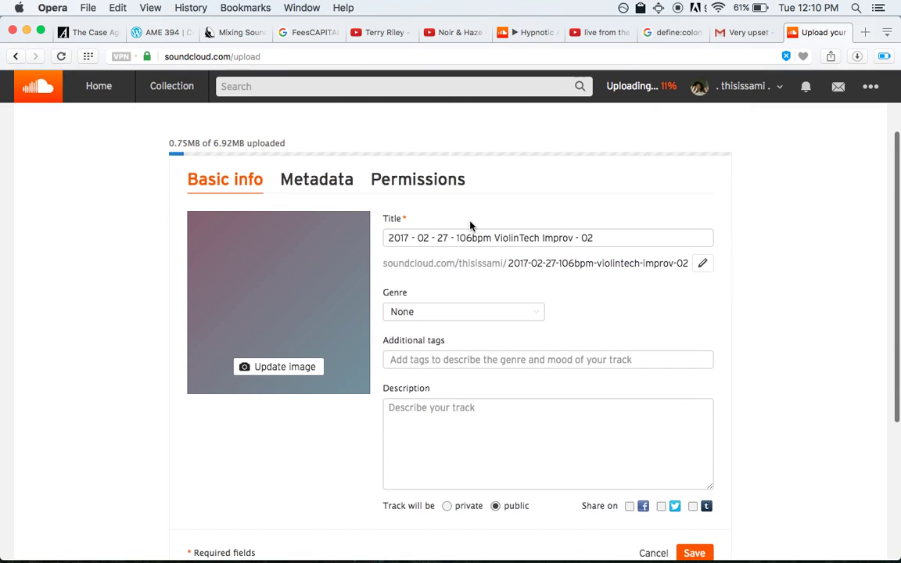
Retitle the track 'no edits' and set it to private.
{"action": "triple_click", "coordinate": [446, 242]}
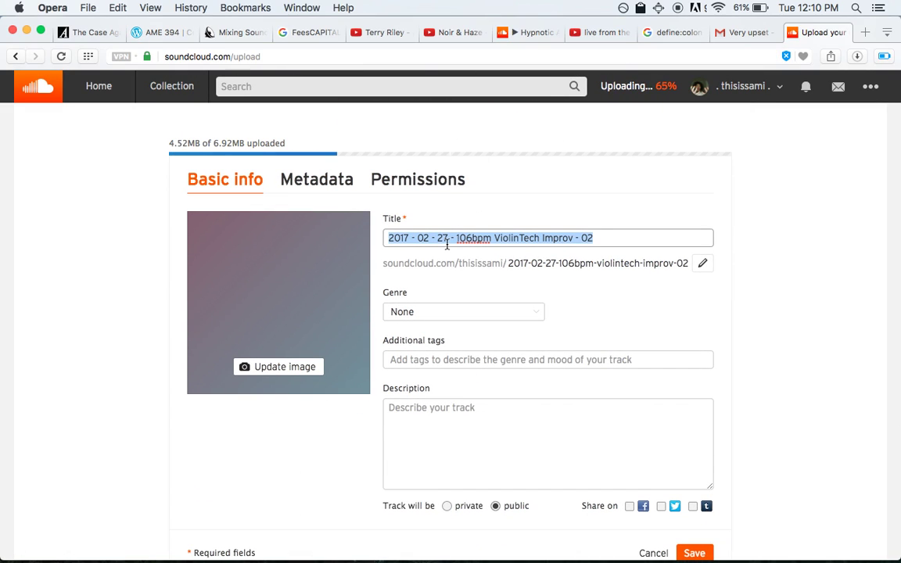
{"action": "type", "text": "no edits"}
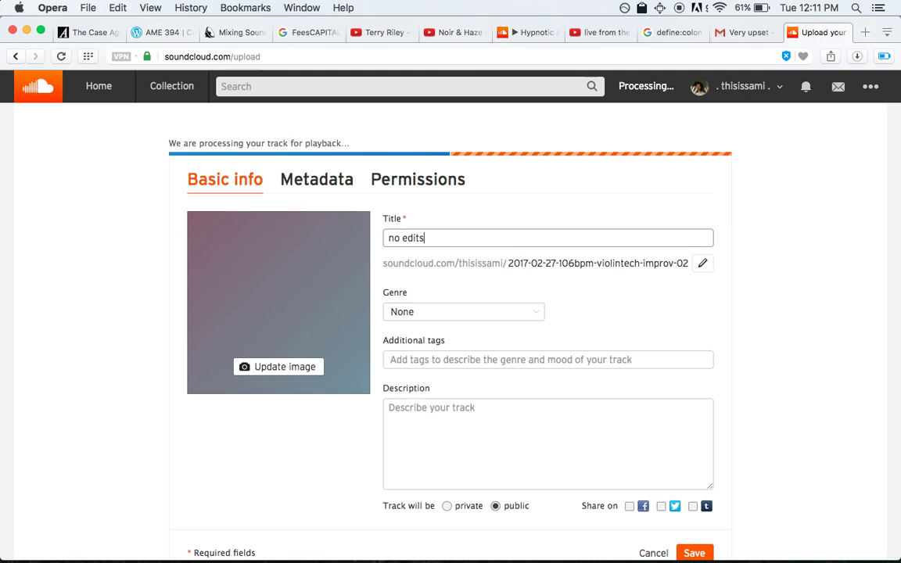
{"action": "scroll", "coordinate": [396, 358], "scroll_direction": "up", "scroll_amount": 1}
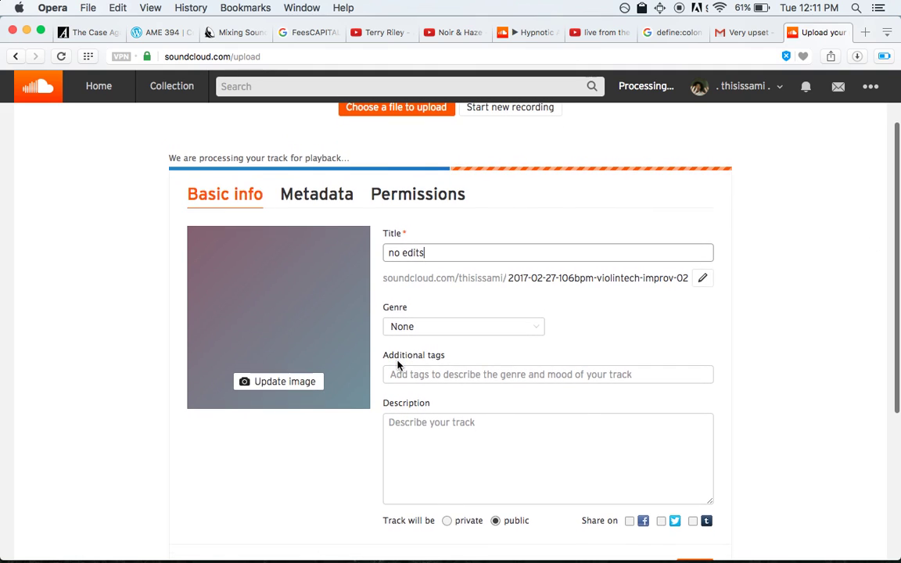
{"action": "left_click", "coordinate": [446, 520]}
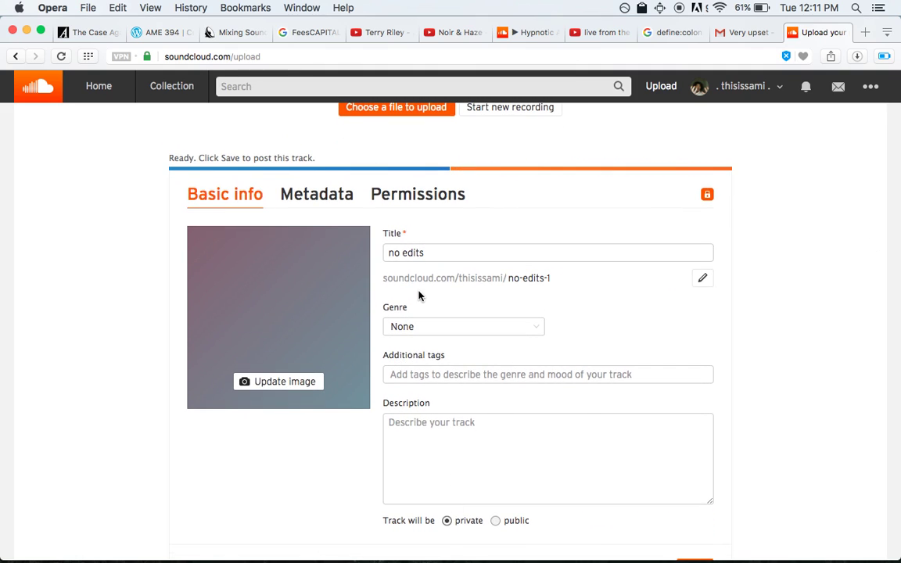
{"action": "scroll", "coordinate": [418, 281], "scroll_direction": "up", "scroll_amount": 3}
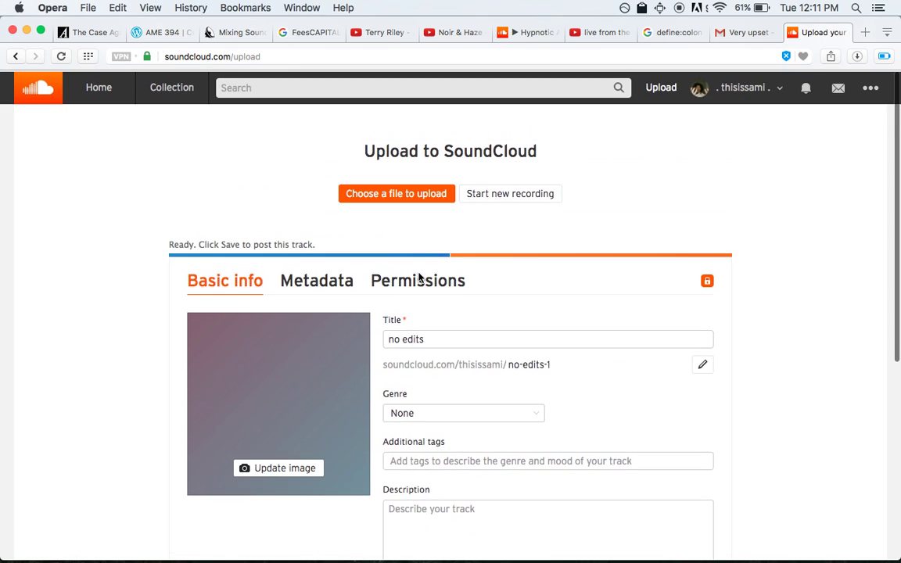
Review the Creative Commons licence under Metadata and save the 'no edits' track unchanged.
{"action": "left_click", "coordinate": [342, 278]}
{"action": "scroll", "coordinate": [280, 191], "scroll_direction": "down", "scroll_amount": 7}
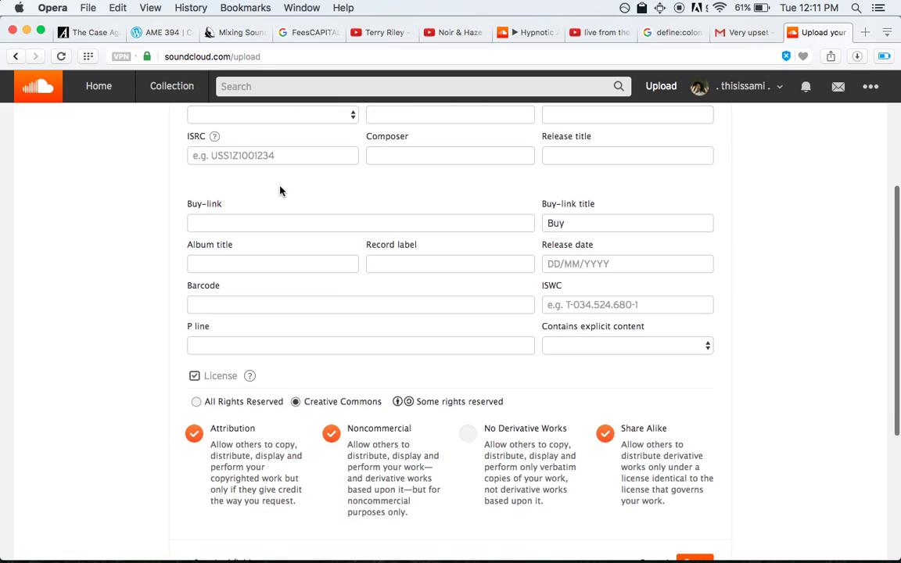
{"action": "scroll", "coordinate": [280, 191], "scroll_direction": "down", "scroll_amount": 3}
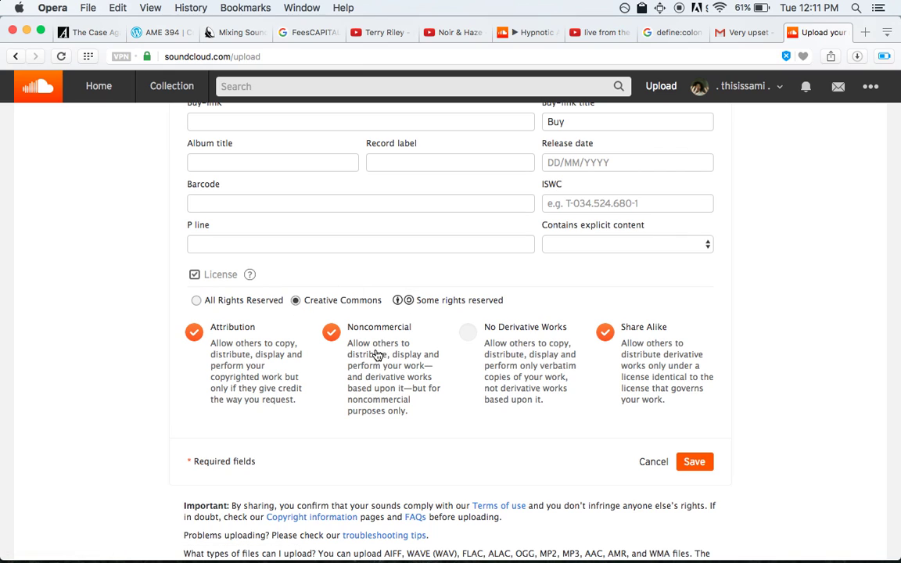
{"action": "left_click", "coordinate": [693, 468]}
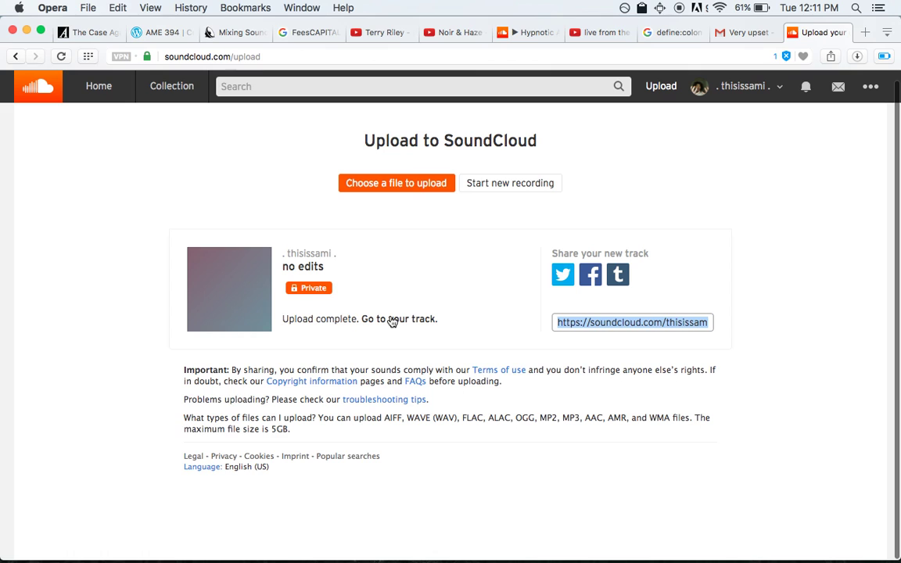
Open the 'no edits' track page in its new tab and inspect its Creative Commons licence icons.
{"action": "left_click", "coordinate": [393, 320], "text": "super"}
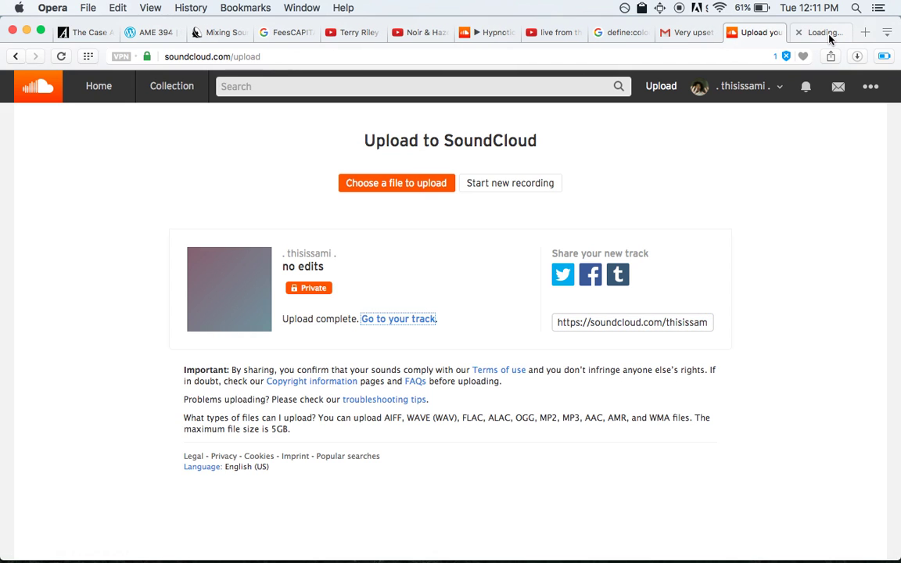
{"action": "left_click", "coordinate": [830, 34]}
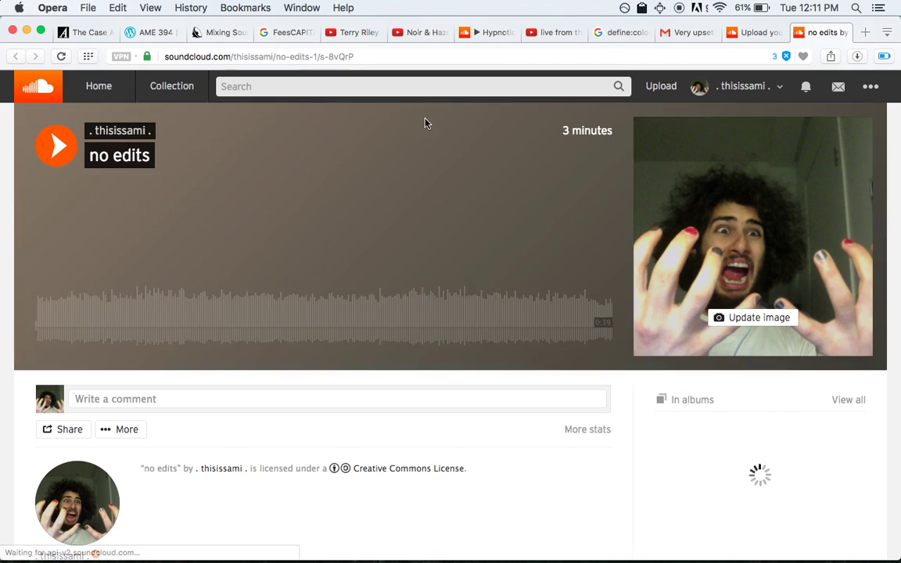
{"action": "scroll", "coordinate": [285, 231], "scroll_direction": "down", "scroll_amount": 2}
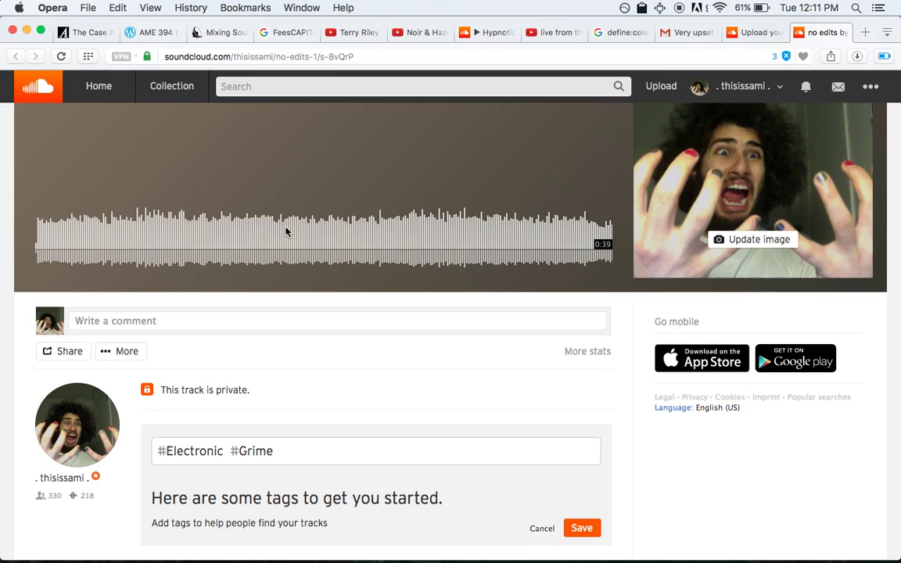
{"action": "scroll", "coordinate": [285, 231], "scroll_direction": "down", "scroll_amount": 5}
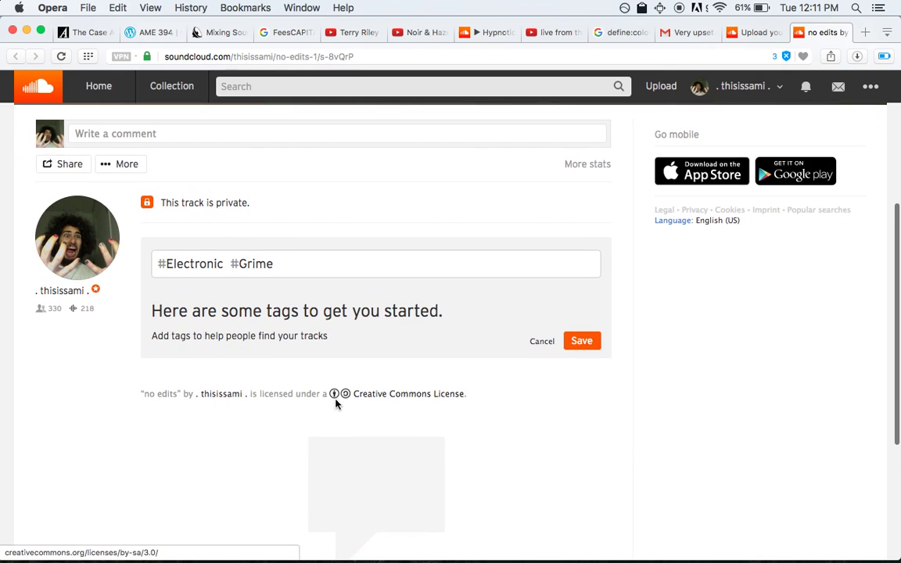
{"action": "mouse_move", "coordinate": [345, 400]}
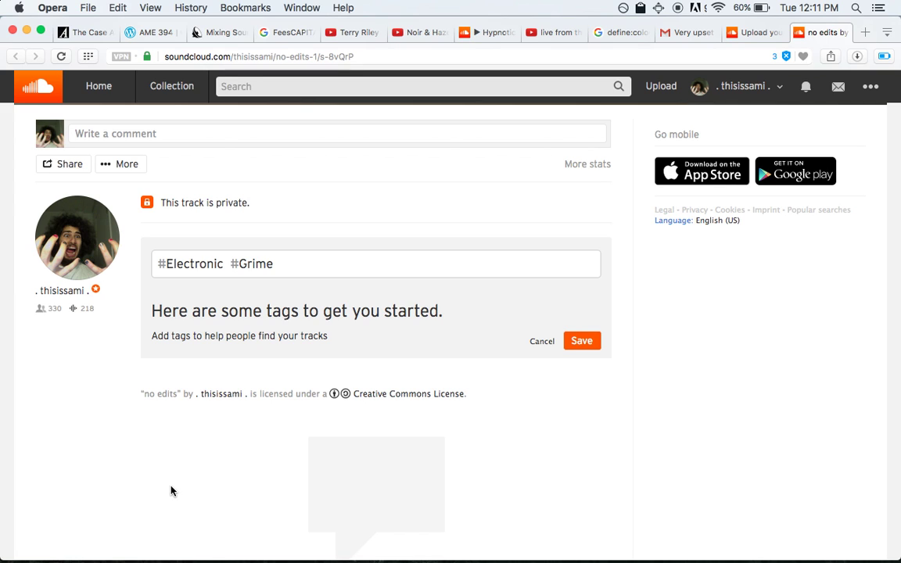
{"action": "scroll", "coordinate": [172, 491], "scroll_direction": "up", "scroll_amount": 5}
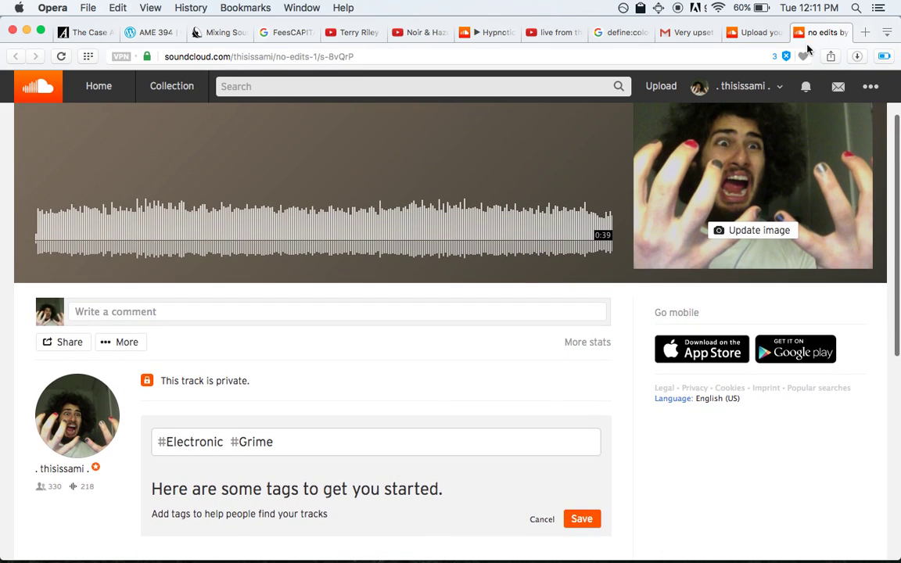
Back on the upload page, upload the ViolinTech Improv 03 recording from Finder.
{"action": "left_click", "coordinate": [751, 32]}
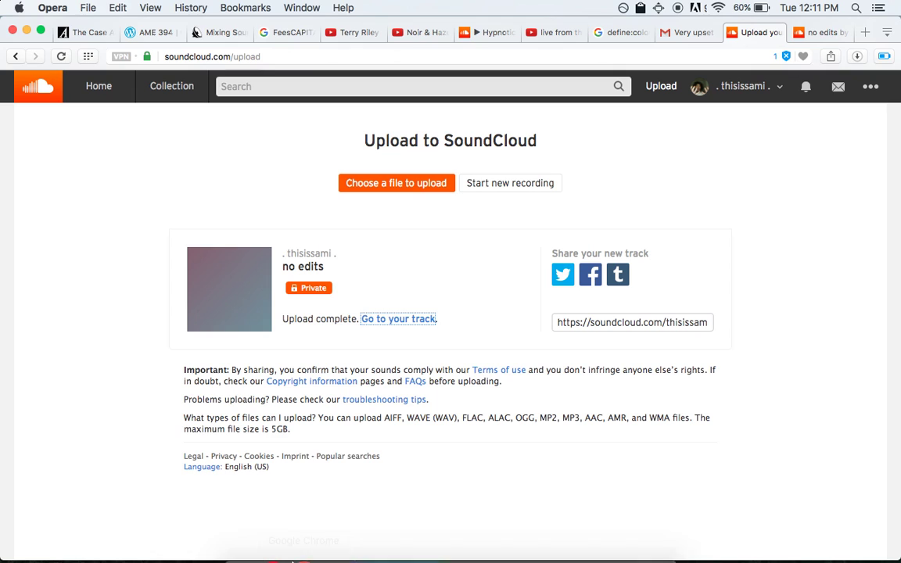
{"action": "left_click", "coordinate": [256, 528]}
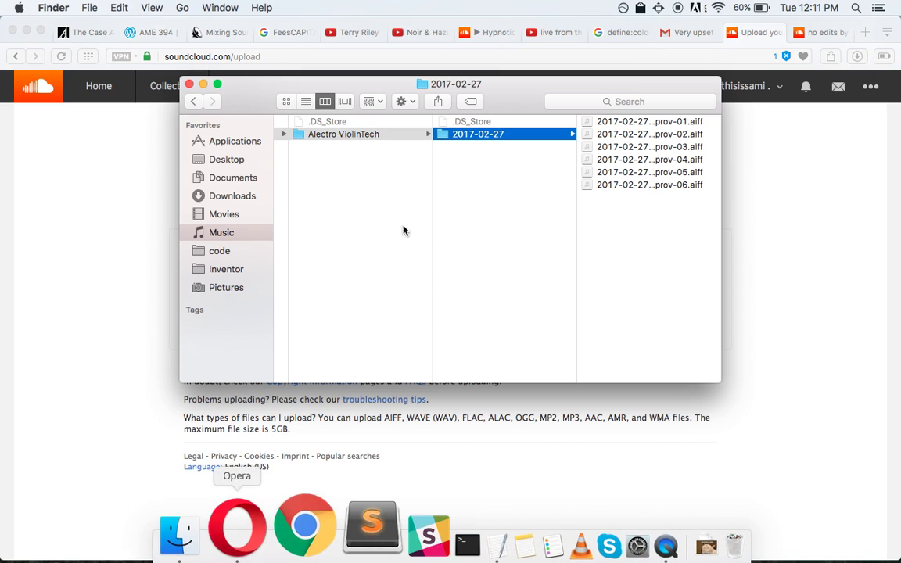
{"action": "left_click_drag", "start_coordinate": [640, 147], "coordinate": [469, 403]}
{"action": "left_click", "coordinate": [90, 309]}
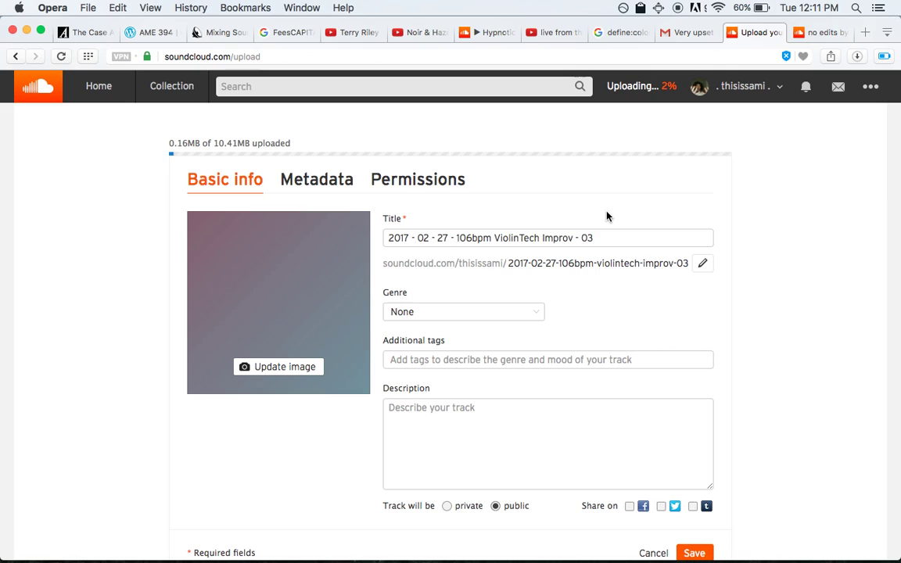
Title the second track 'edits' and make it private.
{"action": "triple_click", "coordinate": [584, 238]}
{"action": "type", "text": "edits"}
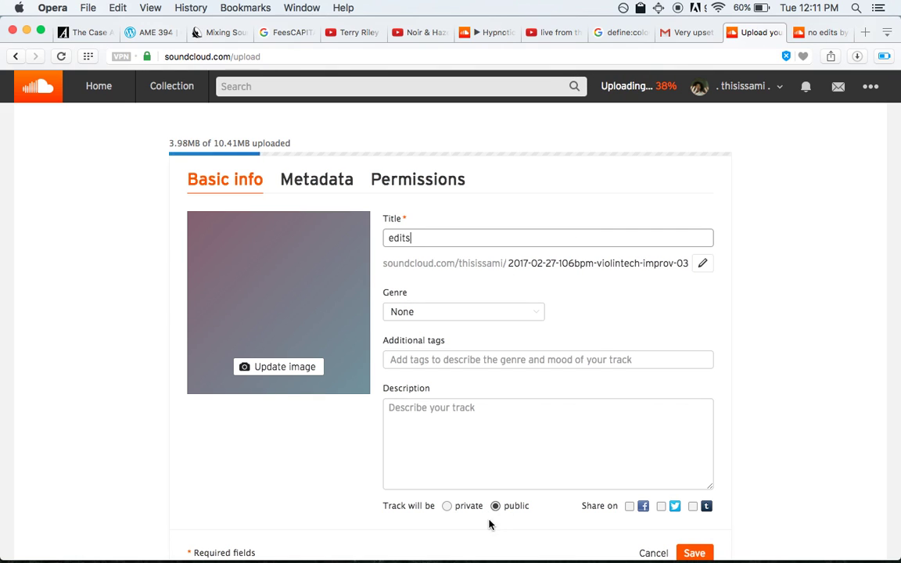
{"action": "left_click", "coordinate": [446, 507]}
In Metadata, switch the Noncommercial licence option off and back on.
{"action": "left_click", "coordinate": [314, 194]}
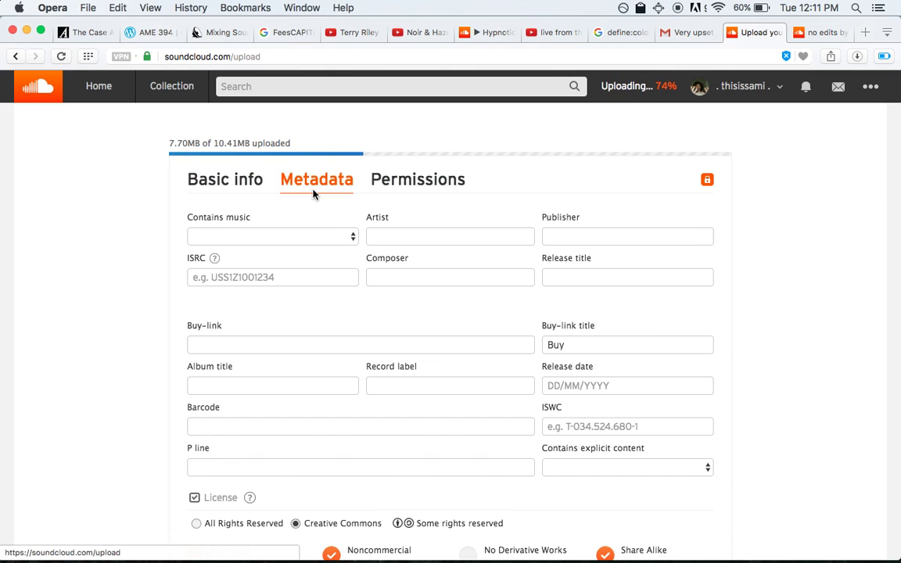
{"action": "scroll", "coordinate": [257, 312], "scroll_direction": "down", "scroll_amount": 5}
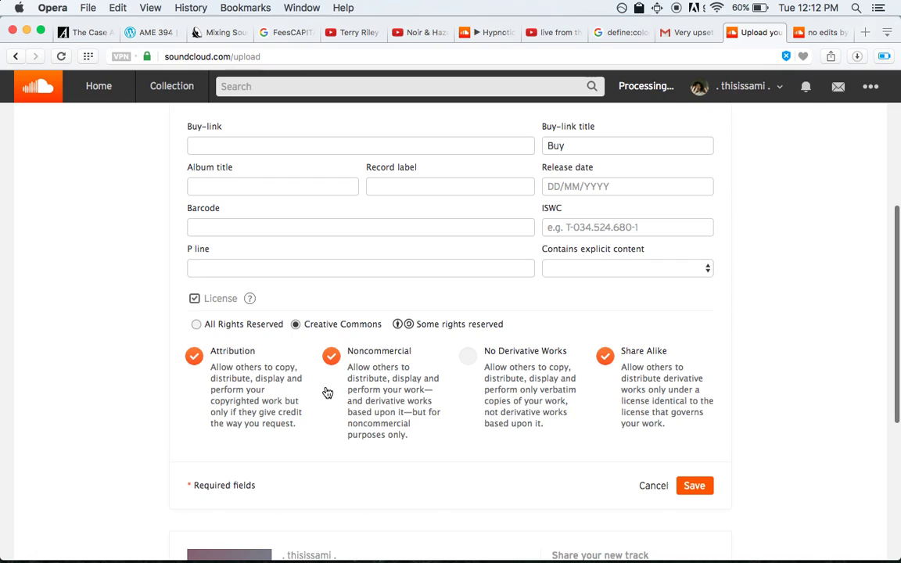
{"action": "left_click", "coordinate": [335, 360]}
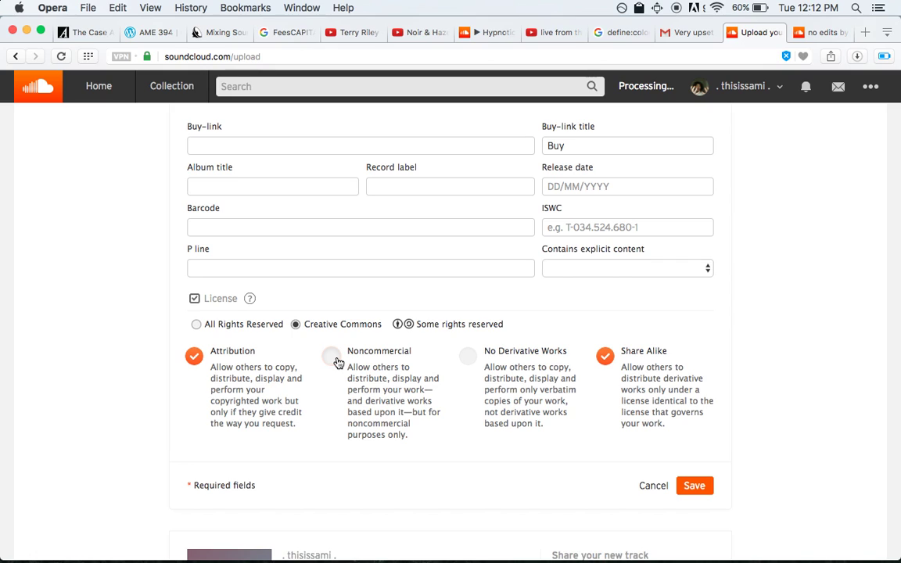
{"action": "left_click", "coordinate": [334, 360]}
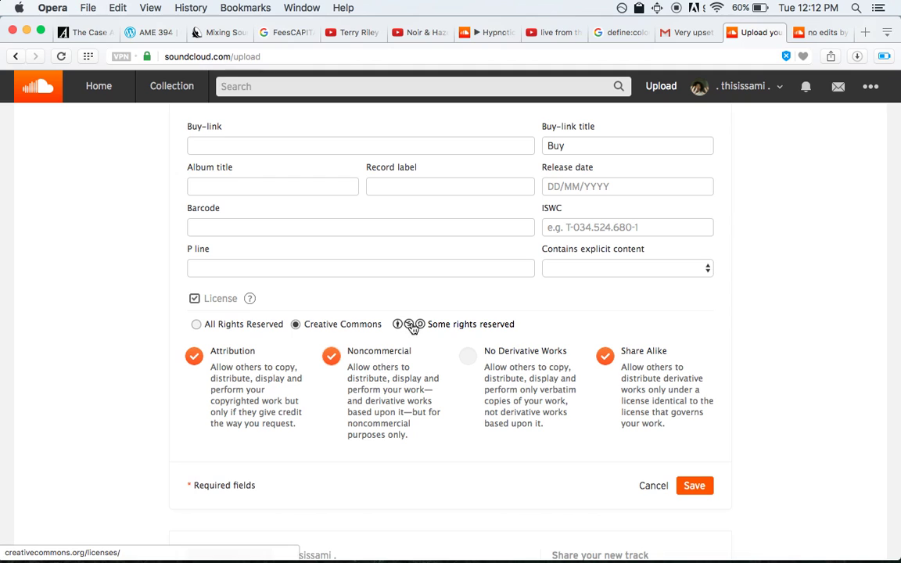
Save the 'edits' track and open its page to view the noncommercial Creative Commons licence line.
{"action": "left_click", "coordinate": [690, 483]}
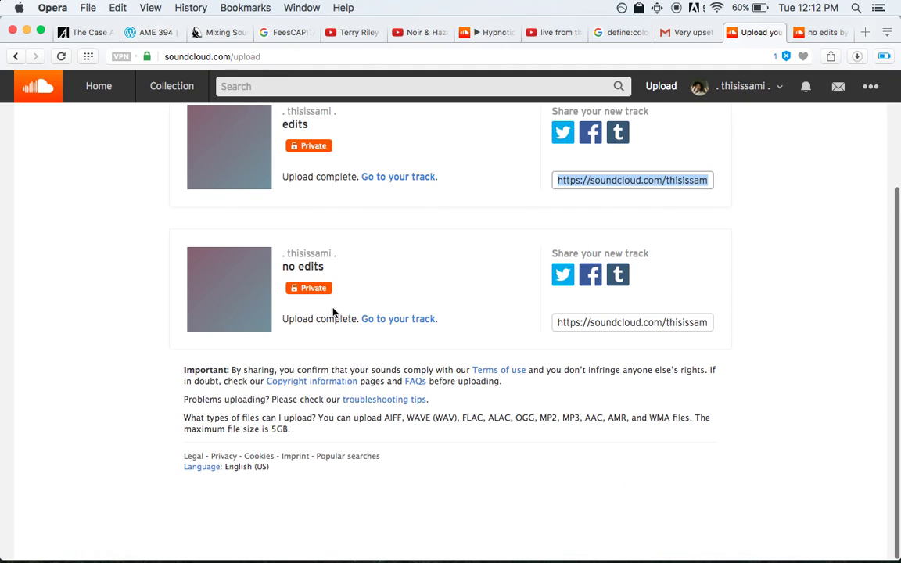
{"action": "scroll", "coordinate": [333, 313], "scroll_direction": "up", "scroll_amount": 3}
{"action": "left_click", "coordinate": [372, 227]}
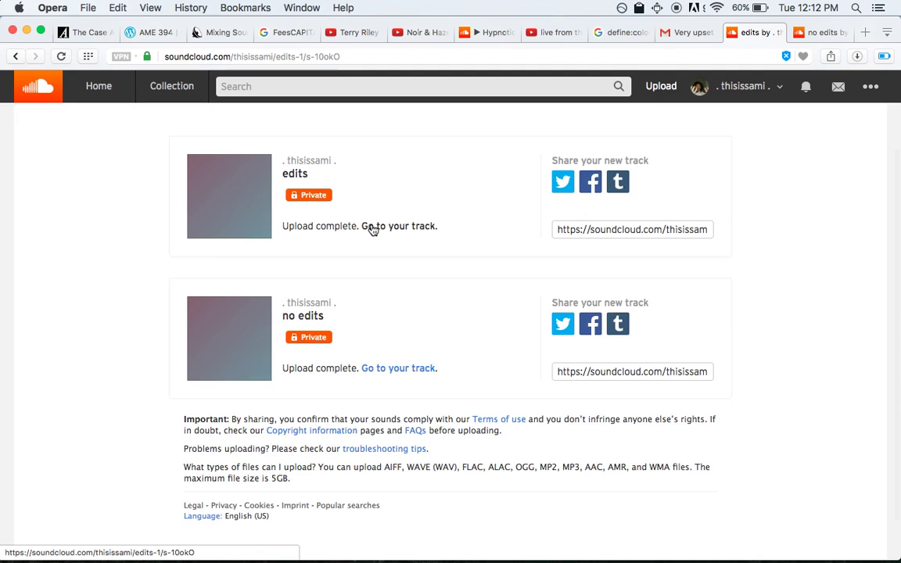
{"action": "scroll", "coordinate": [340, 248], "scroll_direction": "down", "scroll_amount": 3}
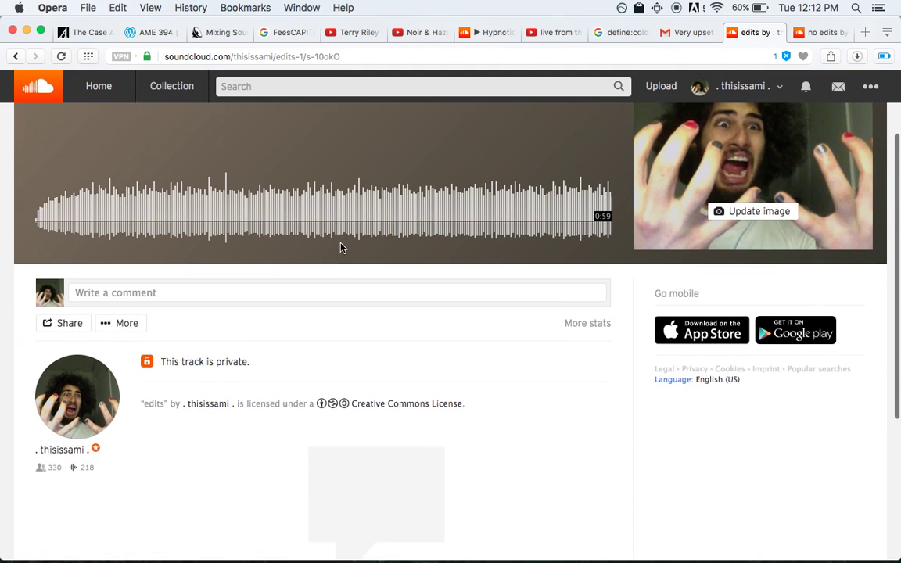
{"action": "scroll", "coordinate": [340, 248], "scroll_direction": "down", "scroll_amount": 2}
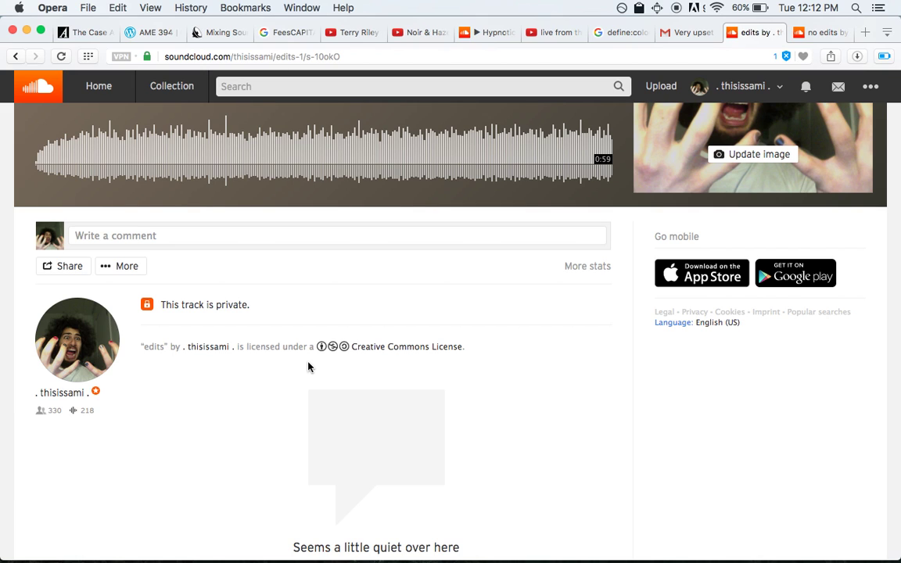
{"action": "scroll", "coordinate": [308, 367], "scroll_direction": "up", "scroll_amount": 5}
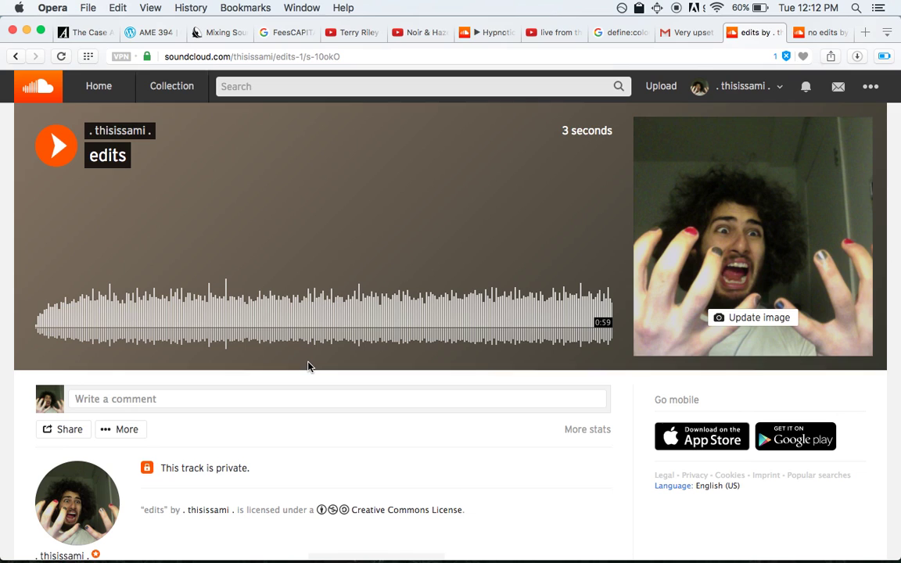